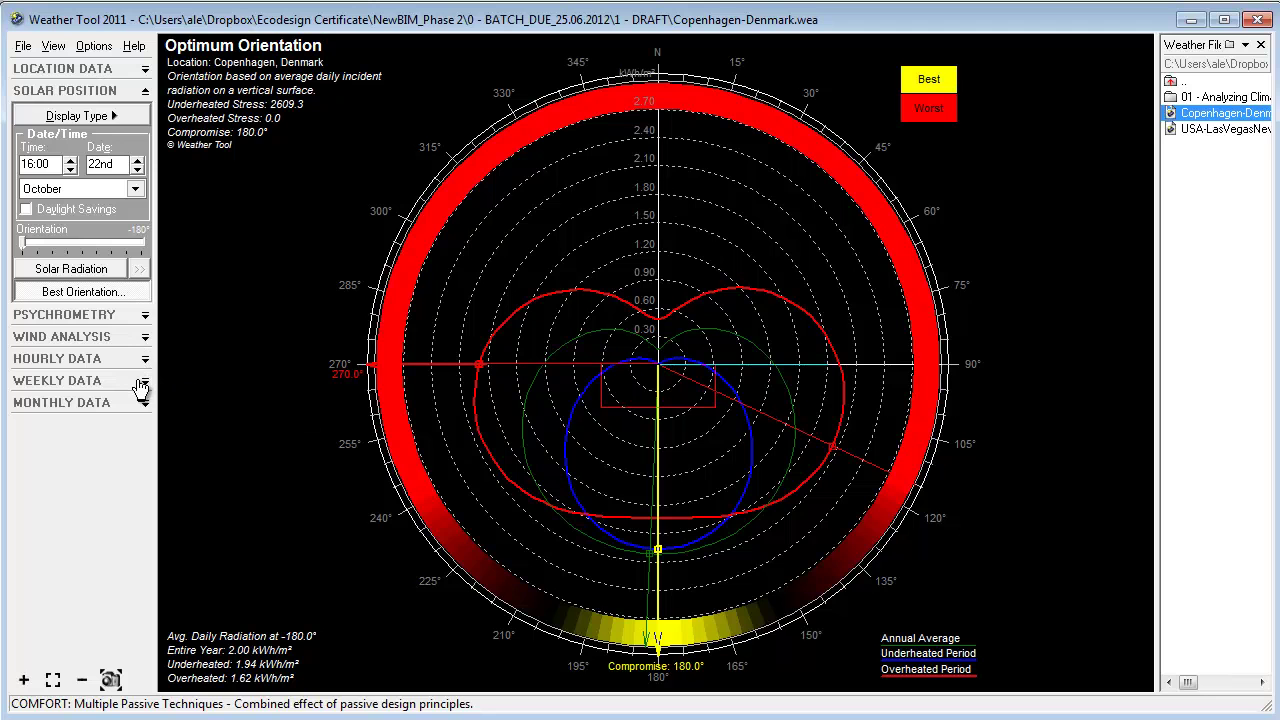
# Display Copenhagen's annual incident solar radiation, psychrometric chart, and monthly Climate Summary.
pyautogui.scroll(-1, 245, 354)
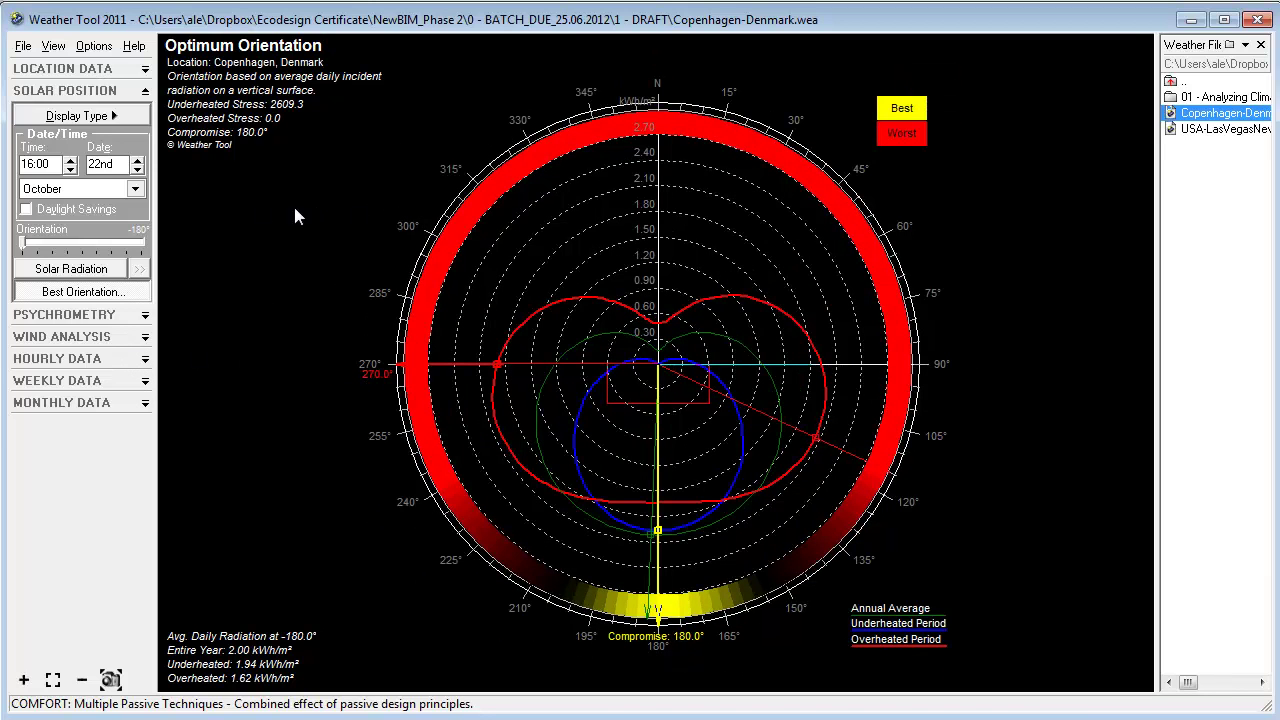
pyautogui.click(100, 270)
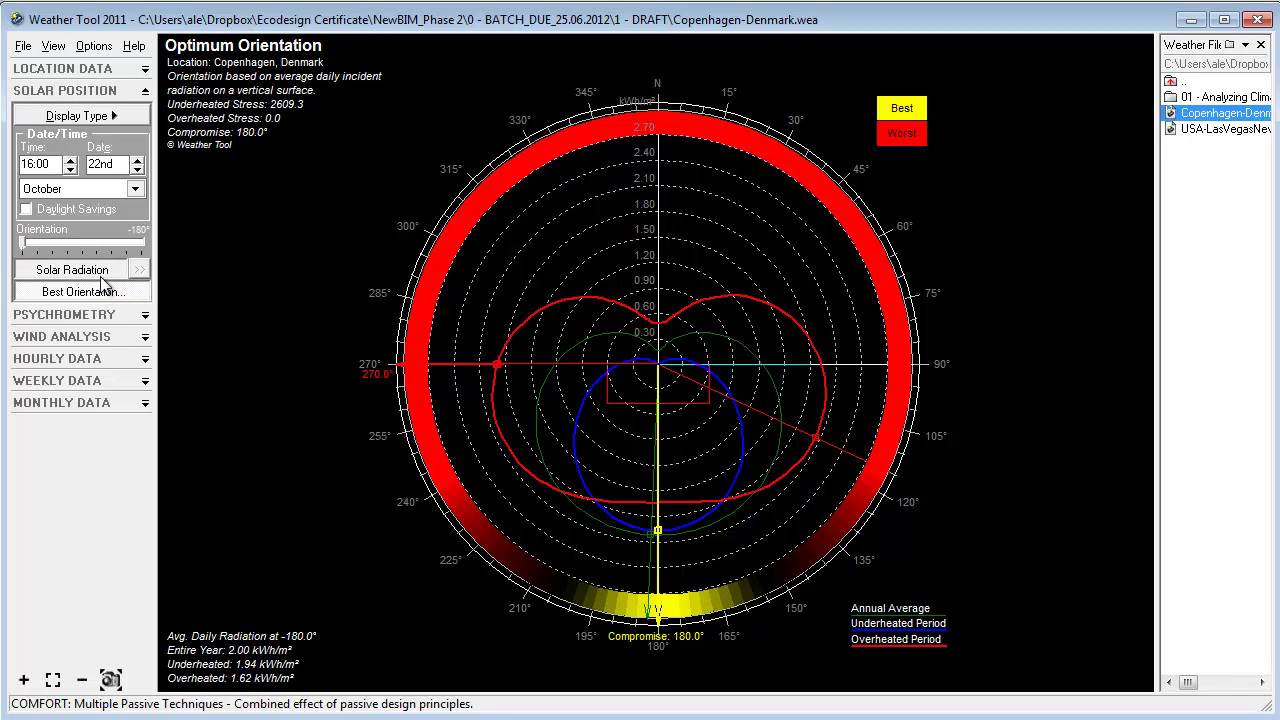
pyautogui.click(113, 316)
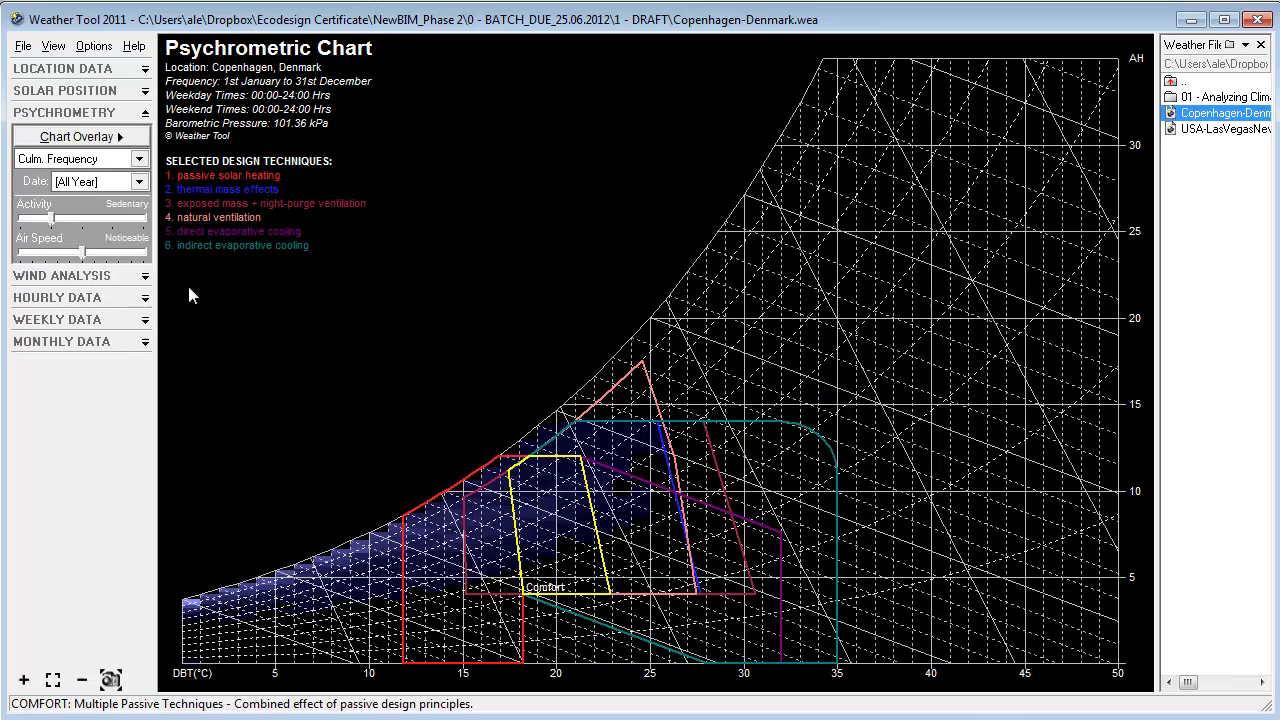
pyautogui.click(123, 343)
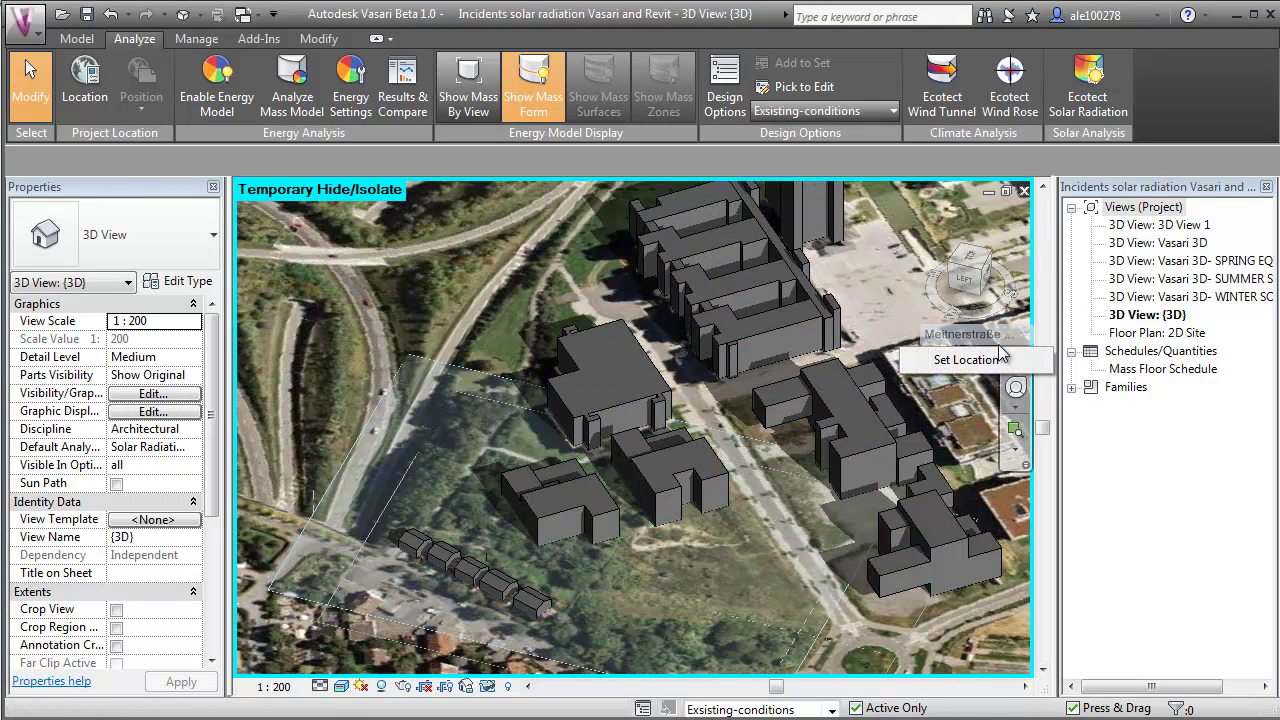
pyautogui.click(986, 366)
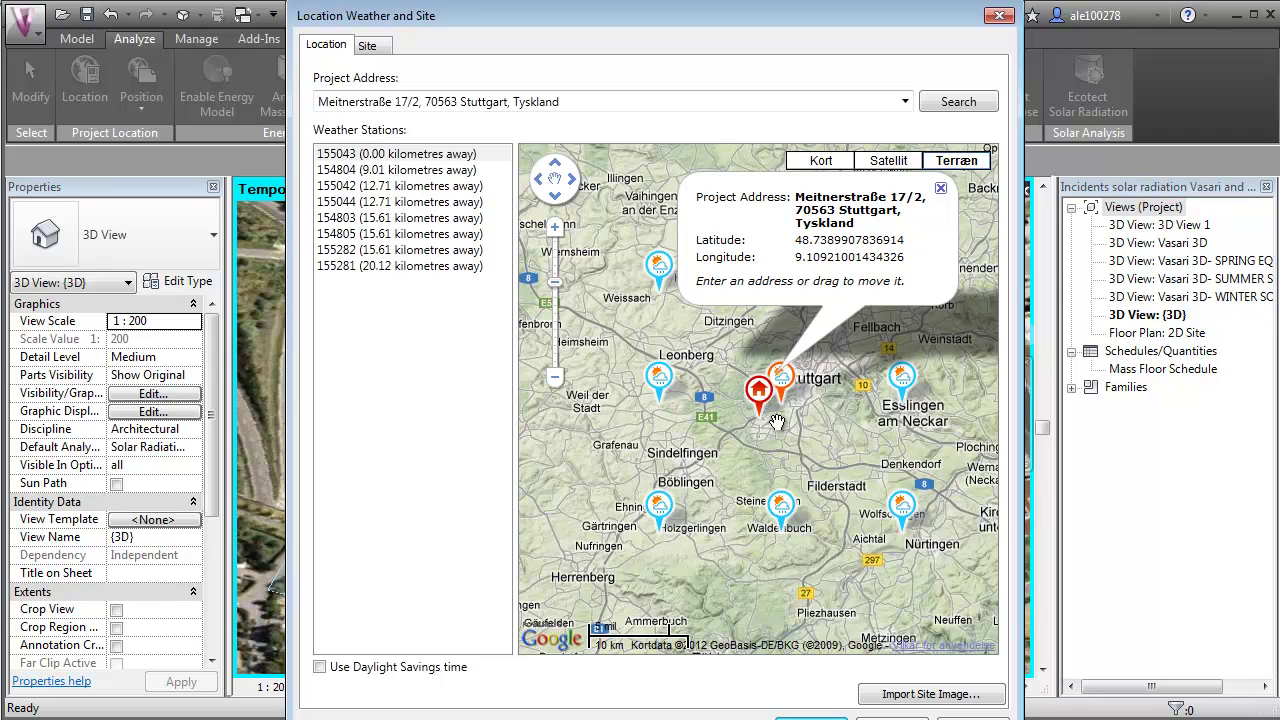
pyautogui.press('Return')
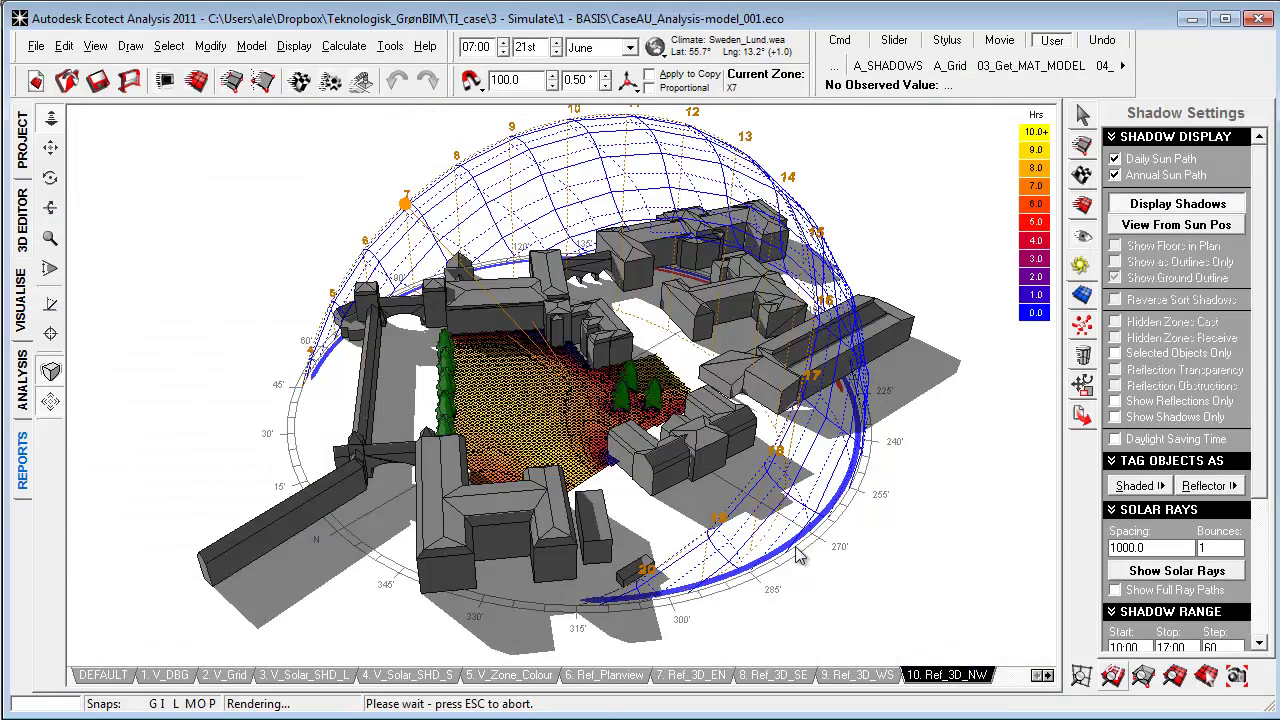
# Orbit around the courtyard to view the sunlight-hours grid and sun-path dome from a new angle.
pyautogui.moveTo(860, 546); pyautogui.dragTo(557, 393, button='right')
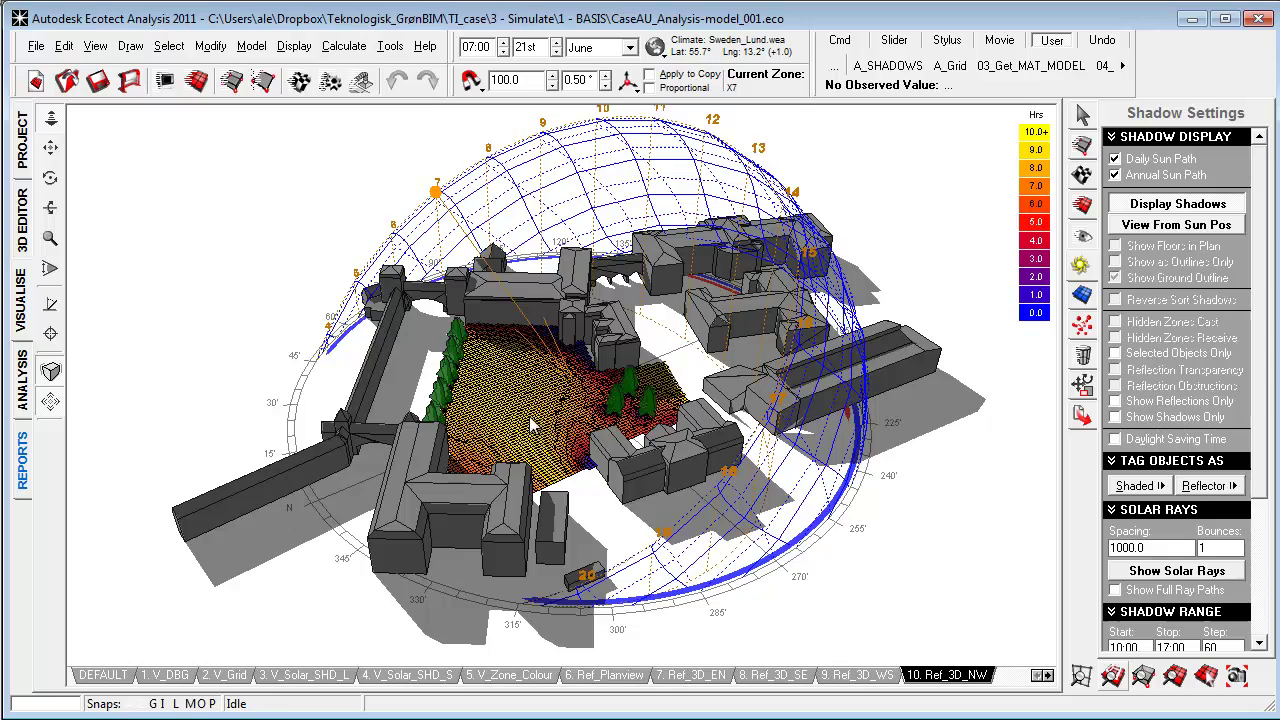
pyautogui.moveTo(554, 460); pyautogui.dragTo(482, 447, button='right')
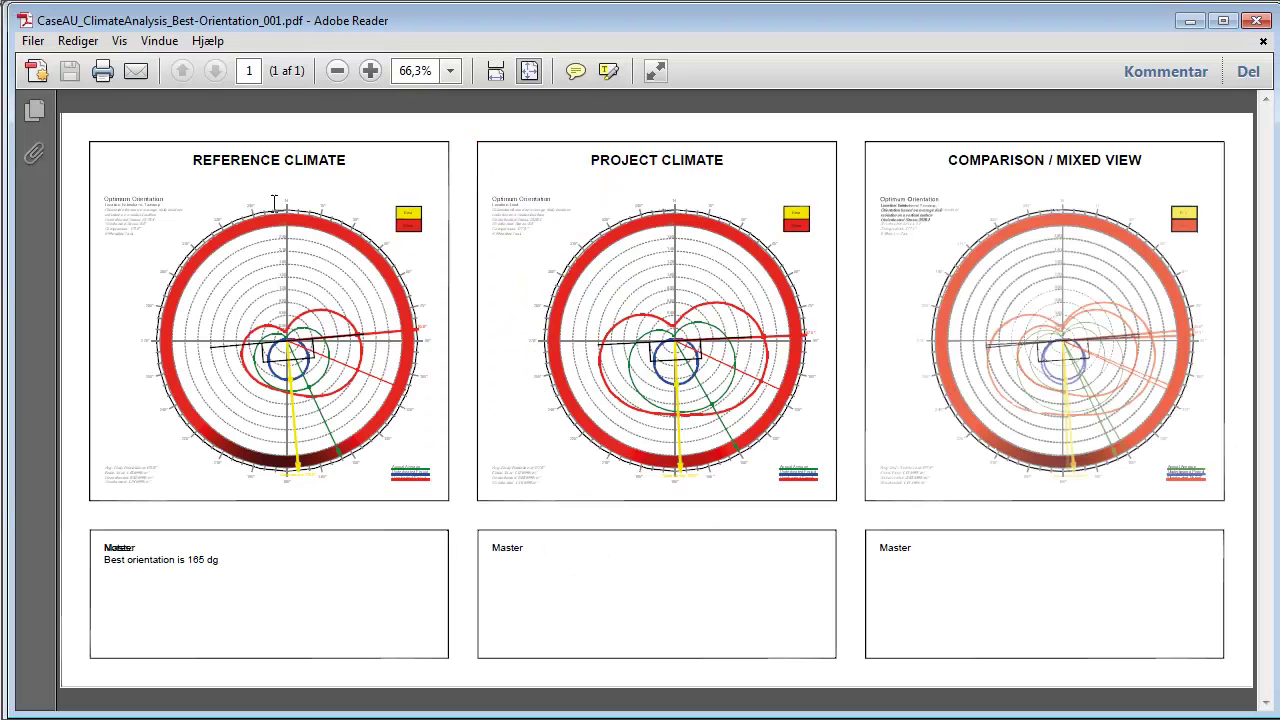
# Select and deselect the PROJECT CLIMATE heading, then close Adobe Reader.
pyautogui.moveTo(744, 158); pyautogui.dragTo(354, 162)
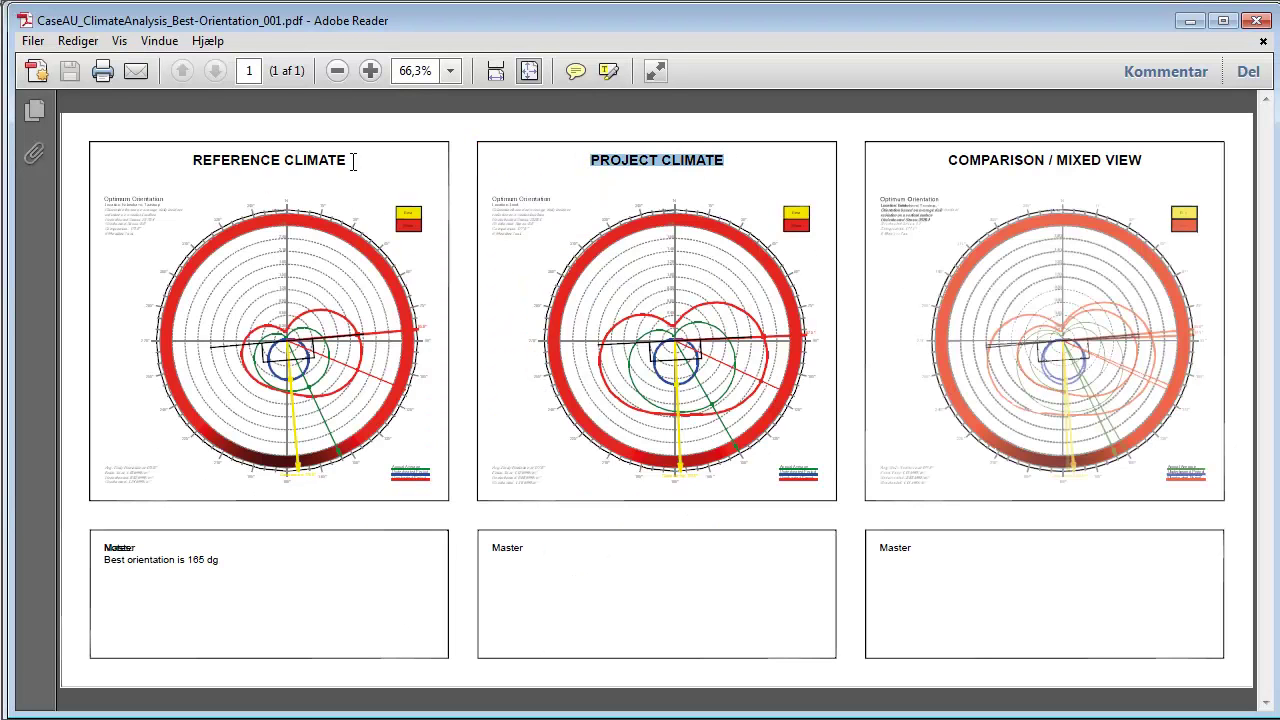
pyautogui.click(368, 165)
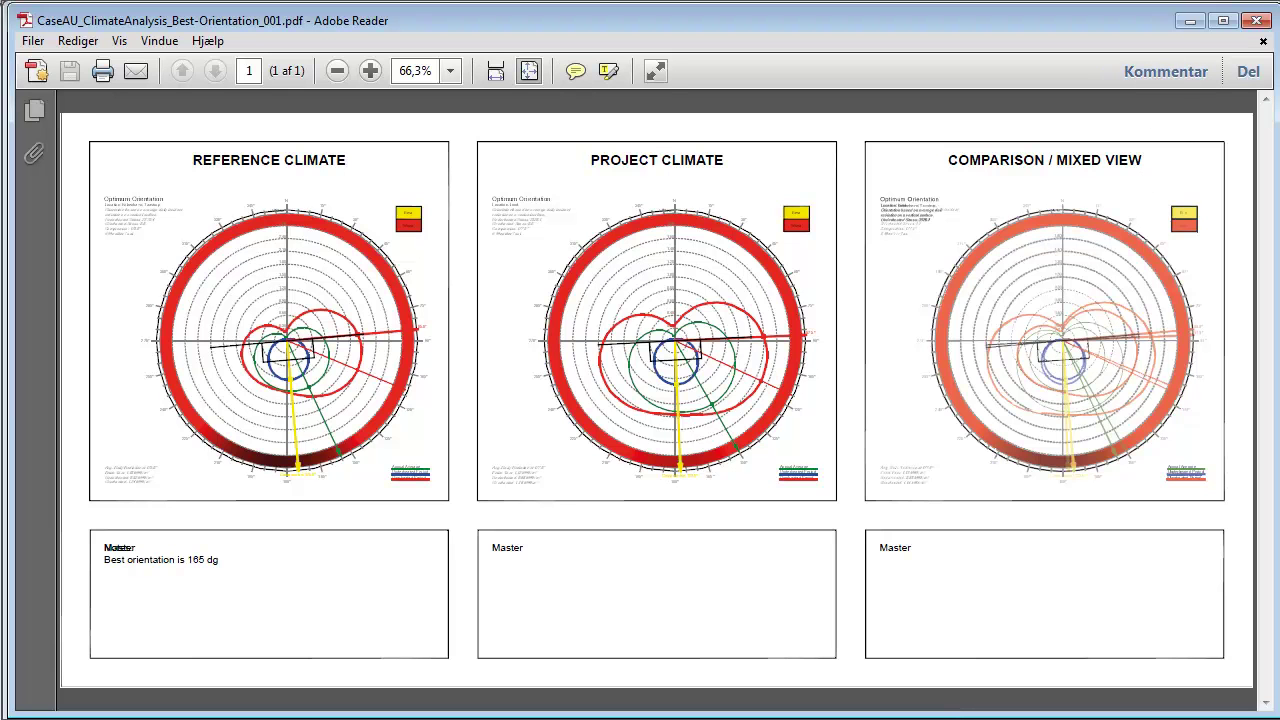
pyautogui.hotkey('ctrl', 'q')
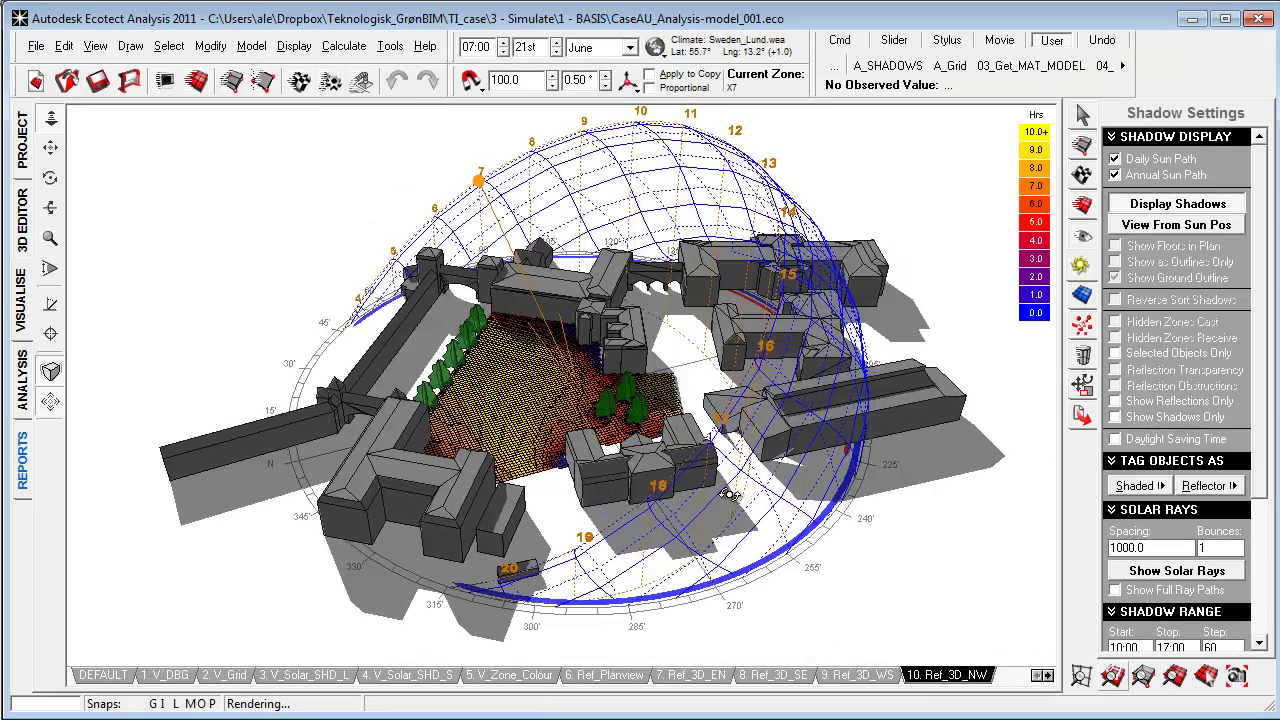
# Orbit the context model to a new angle around the courtyard grid.
pyautogui.moveTo(730, 495); pyautogui.dragTo(627, 504, button='right')
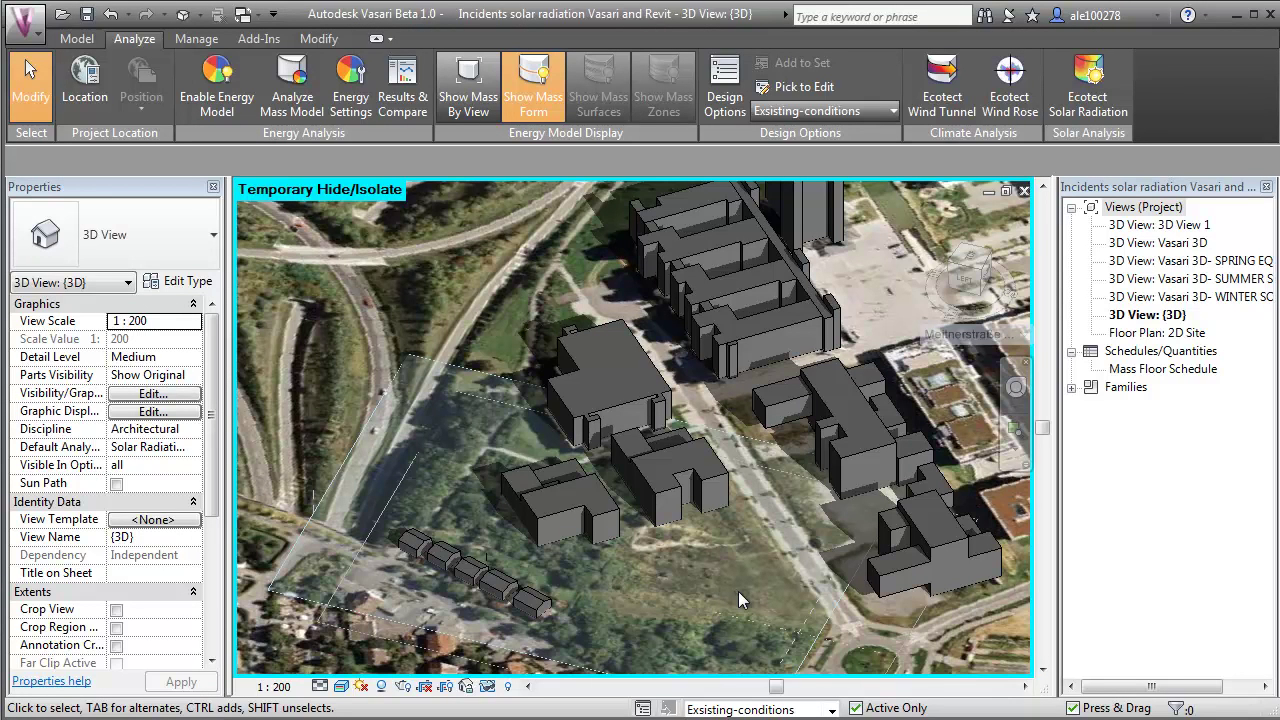
pyautogui.moveTo(738, 591); pyautogui.dragTo(707, 576, button='middle')
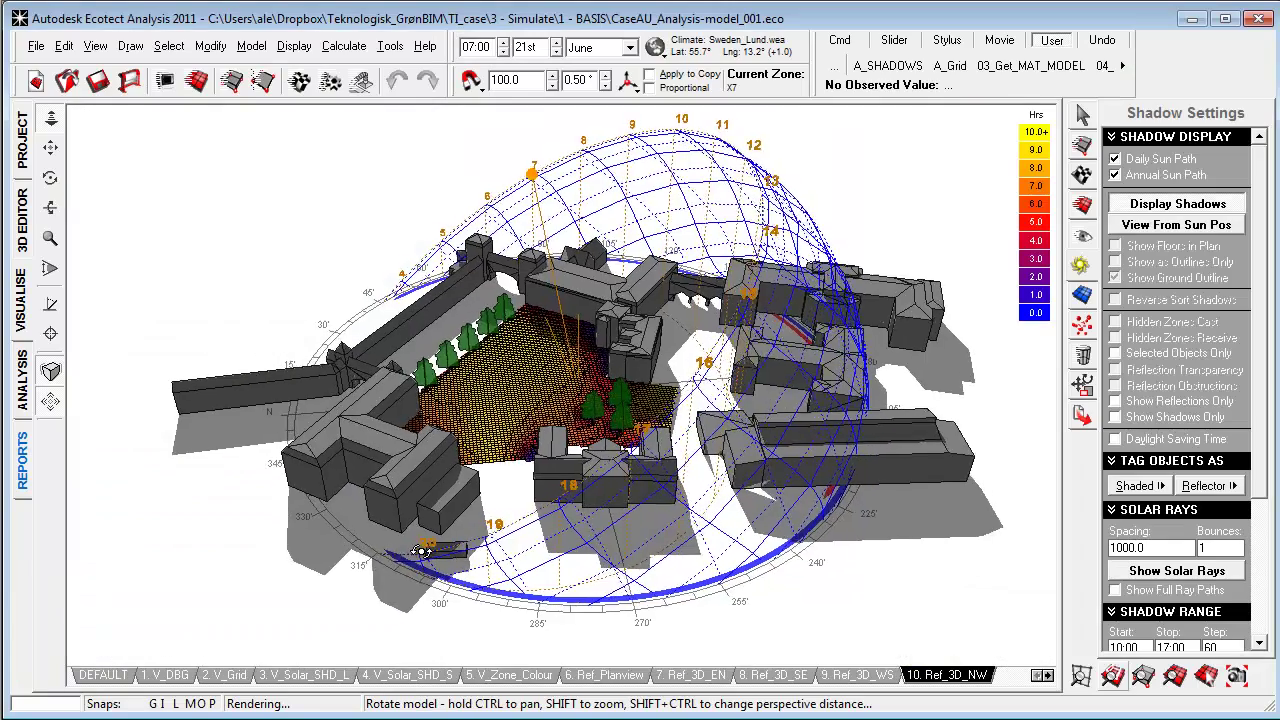
pyautogui.moveTo(425, 548); pyautogui.dragTo(578, 555, button='right')
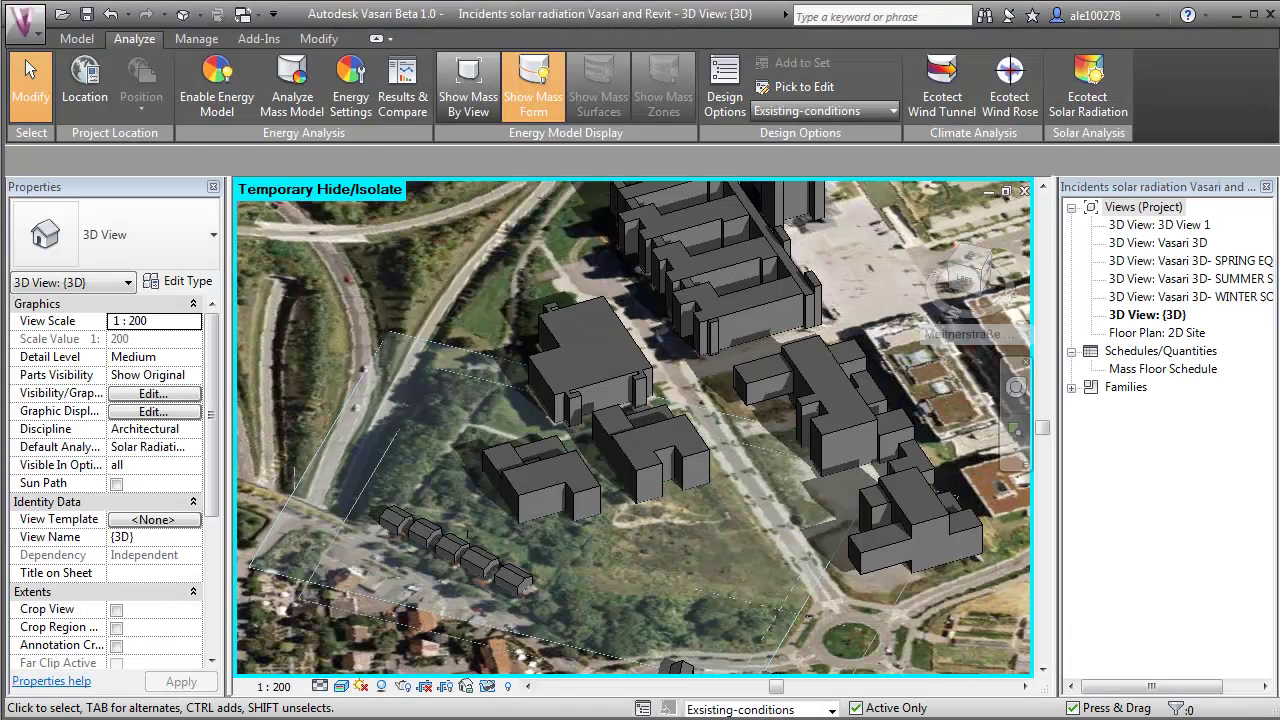
pyautogui.click(362, 686)
pyautogui.click(415, 667)
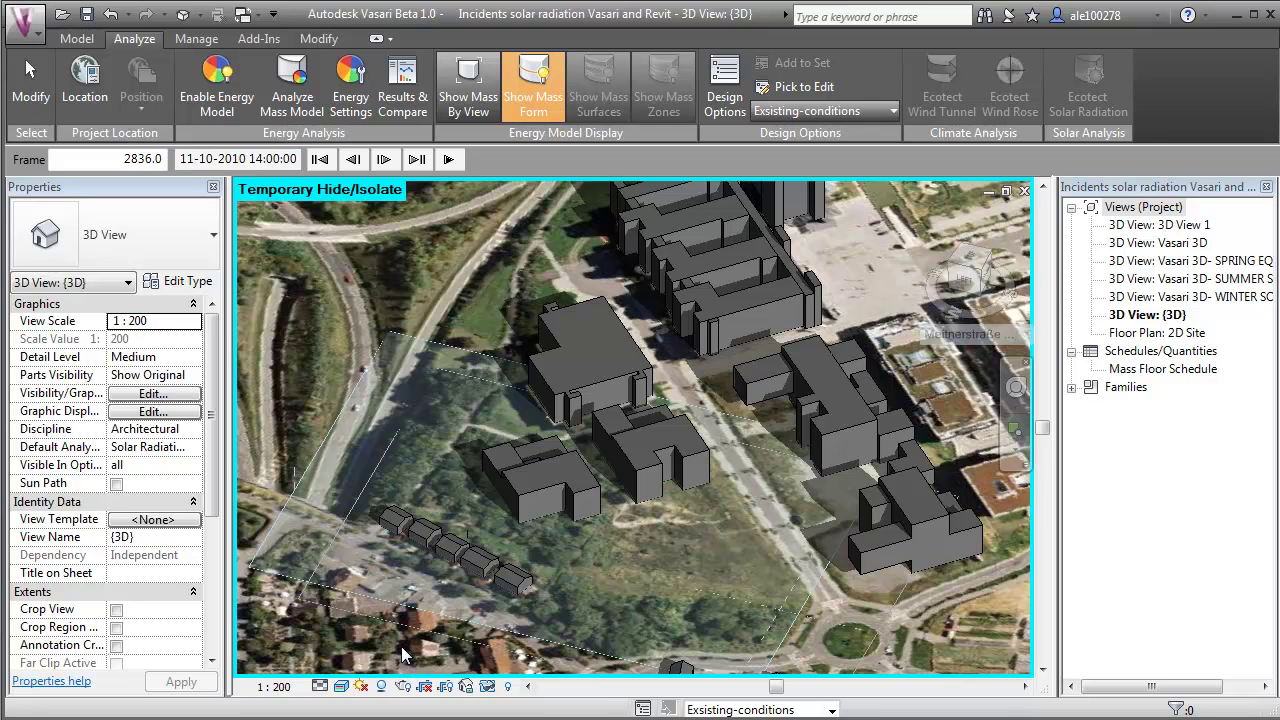
pyautogui.click(522, 358)
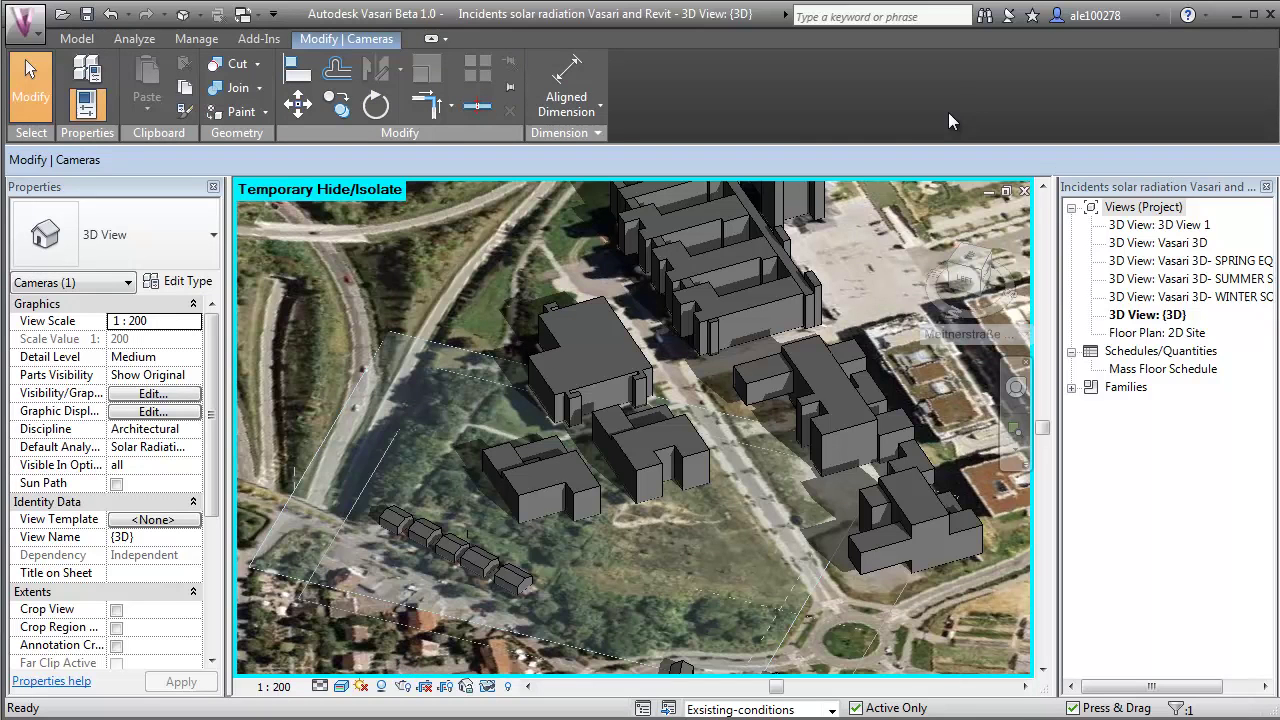
# Run Ecotect Solar Radiation on the chosen mass faces for one-year cumulative results, then close its settings.
pyautogui.click(134, 39)
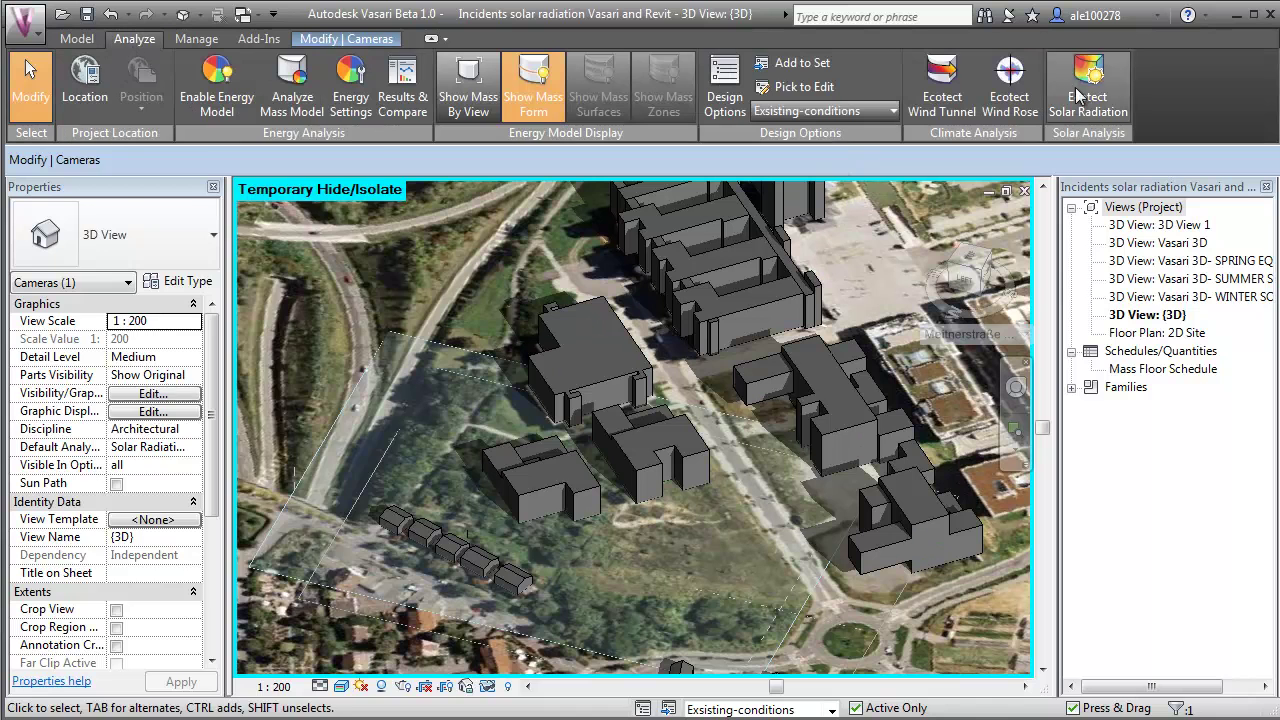
pyautogui.click(1078, 95)
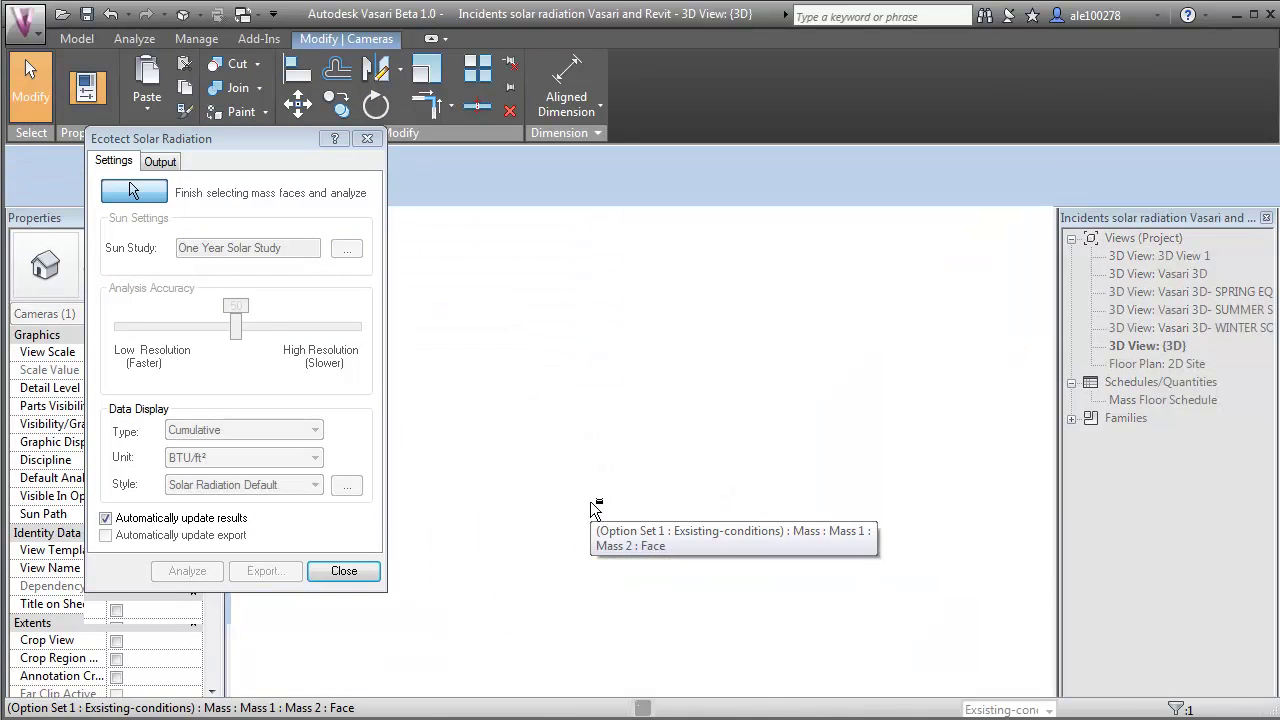
pyautogui.click(590, 510)
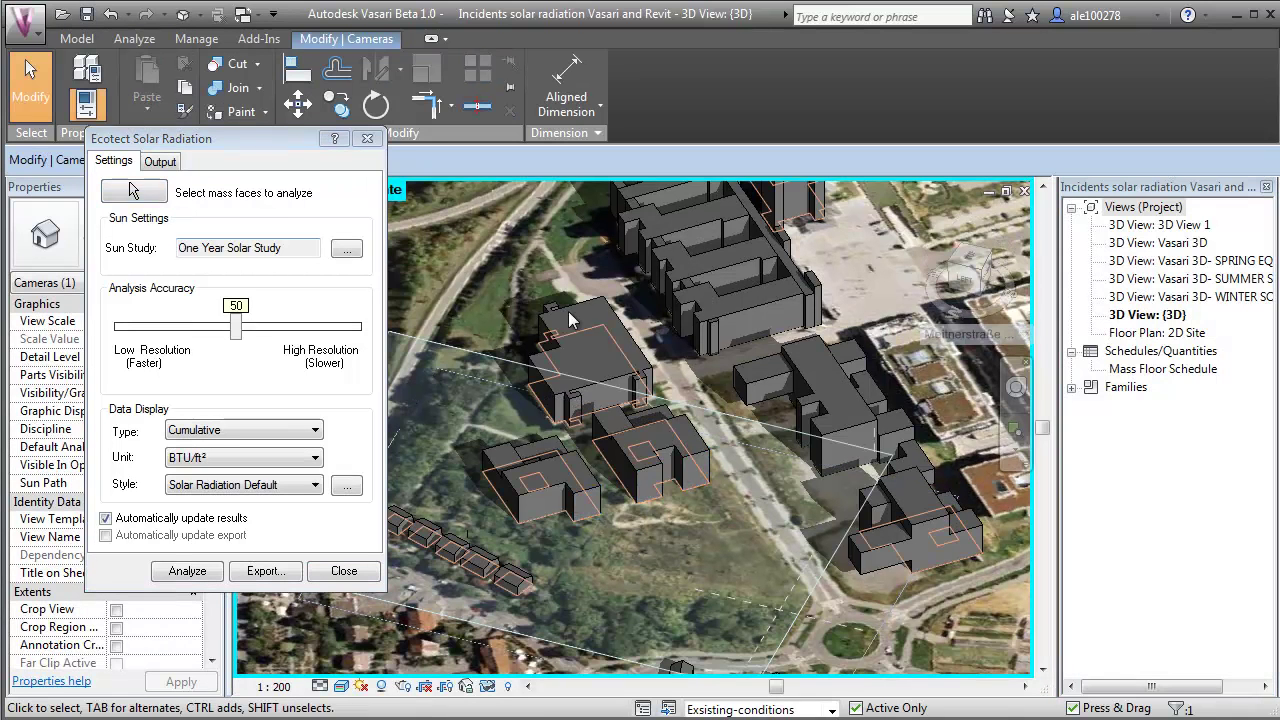
pyautogui.click(135, 42)
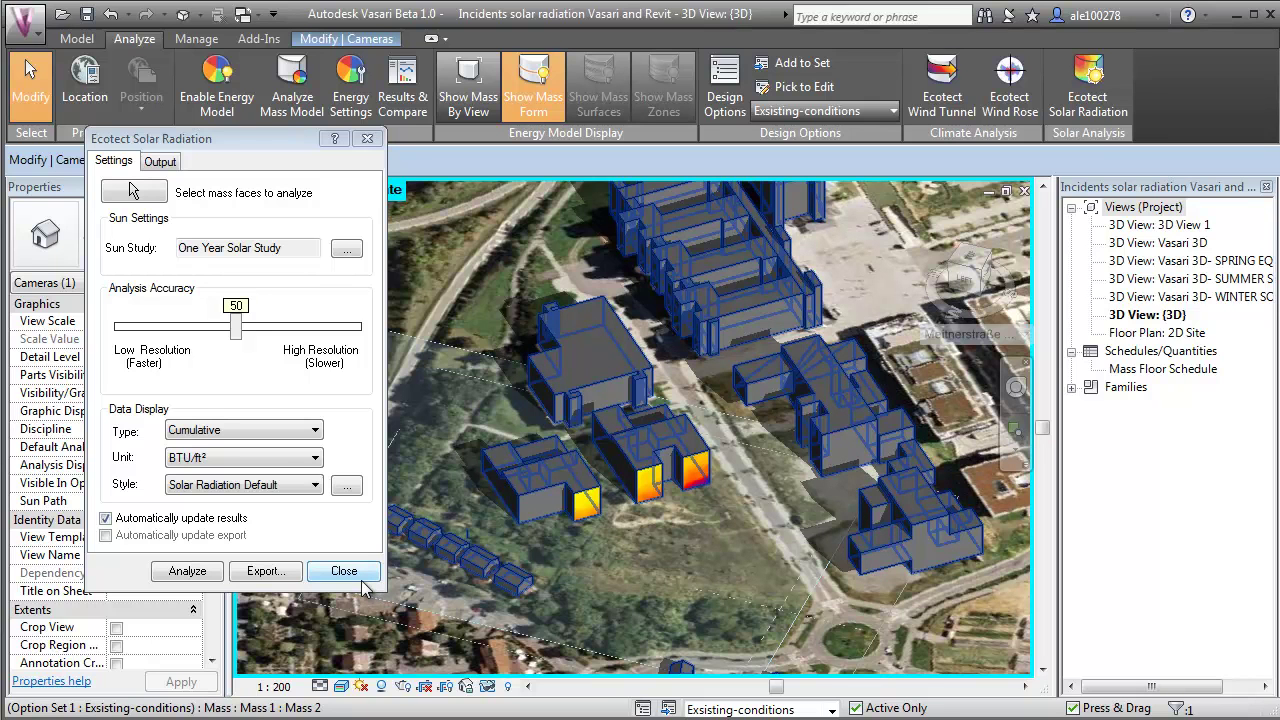
pyautogui.click(344, 572)
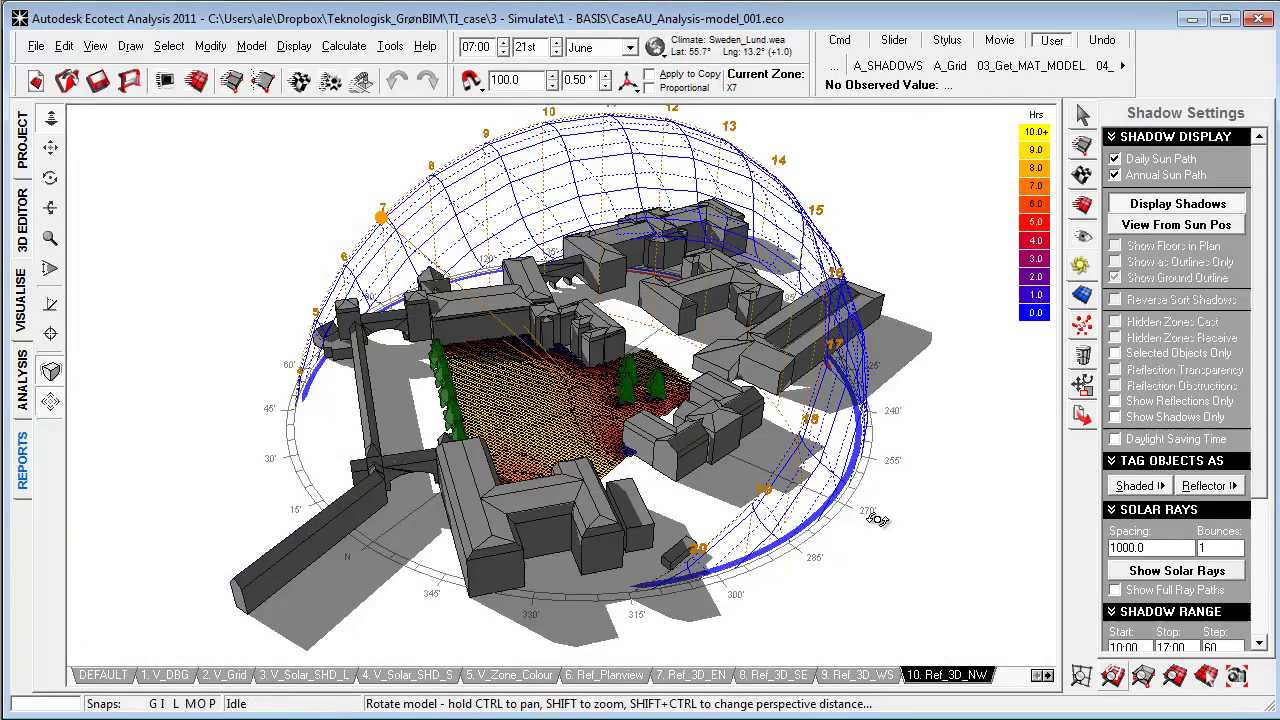
# Orbit the model and show shadows across the 10:00 to 17:00 range.
pyautogui.moveTo(876, 518); pyautogui.dragTo(735, 533)
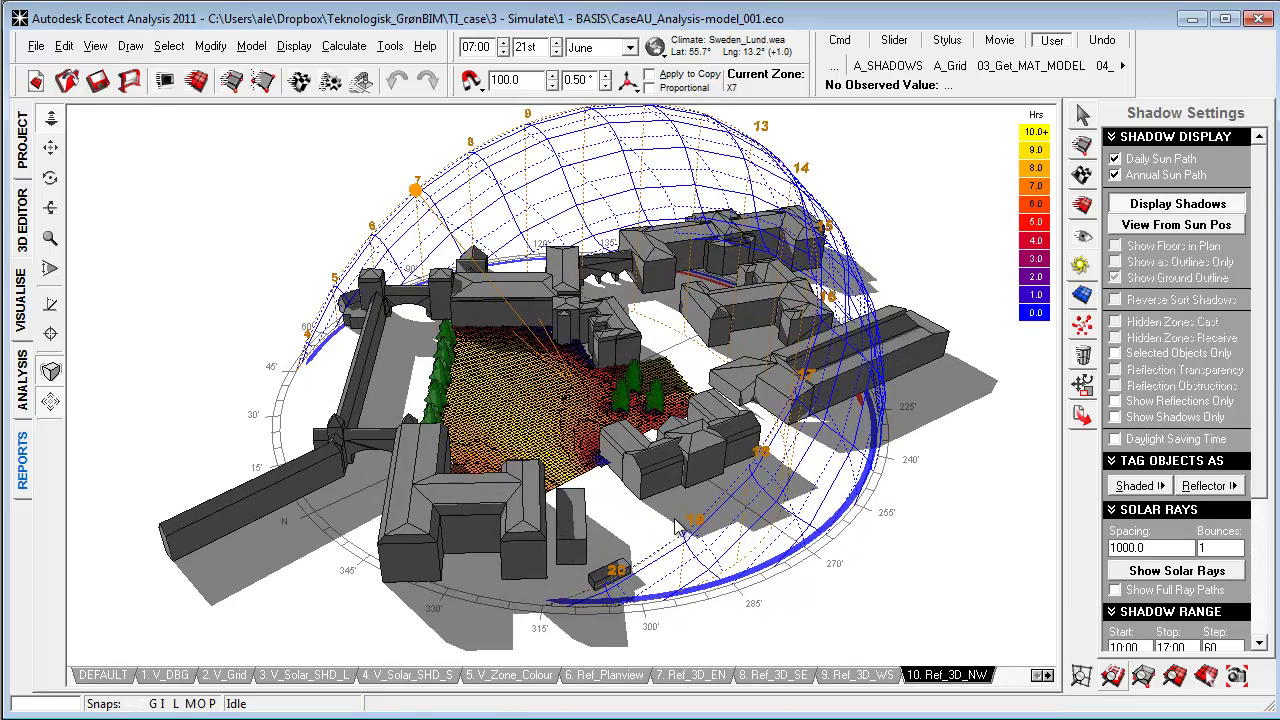
pyautogui.moveTo(617, 452); pyautogui.dragTo(637, 497)
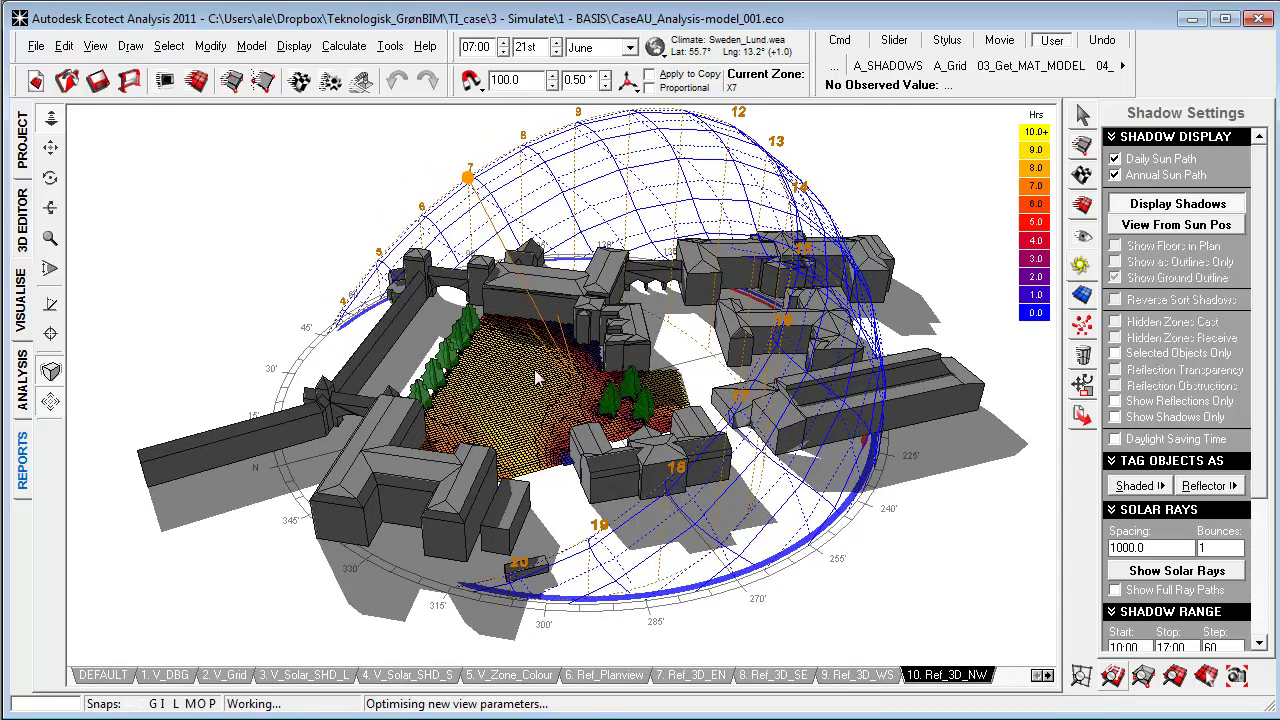
pyautogui.moveTo(516, 426); pyautogui.dragTo(548, 478)
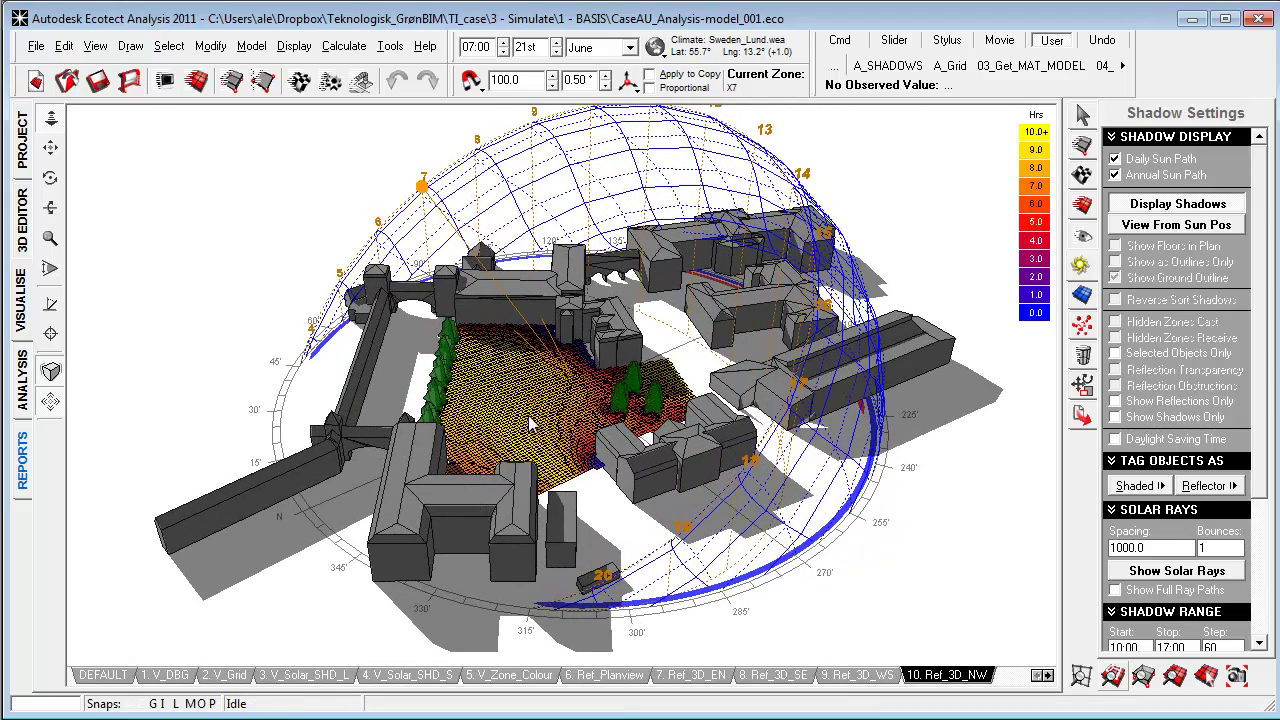
pyautogui.moveTo(1265, 350); pyautogui.dragTo(1255, 460)
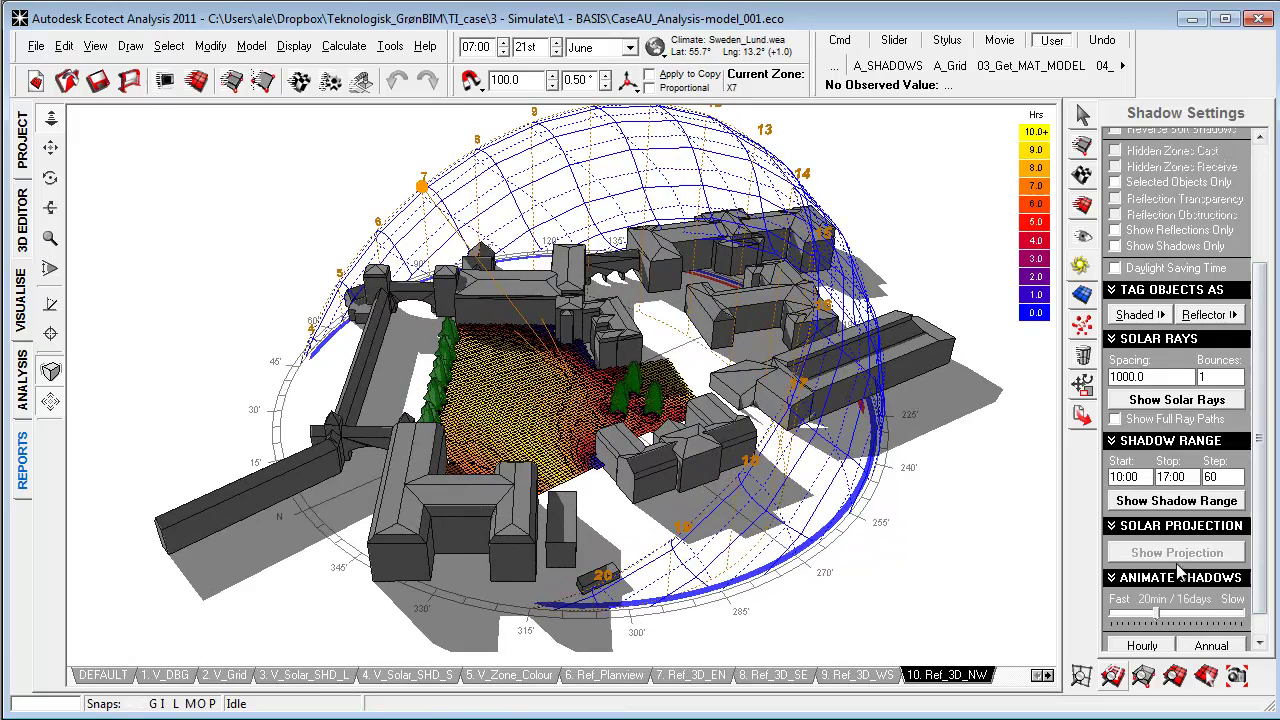
pyautogui.click(1191, 505)
# Orbit to the opposite side, then switch to the Ref_3D_EN and Ref_3D_SE camera views.
pyautogui.moveTo(270, 478); pyautogui.dragTo(288, 493)
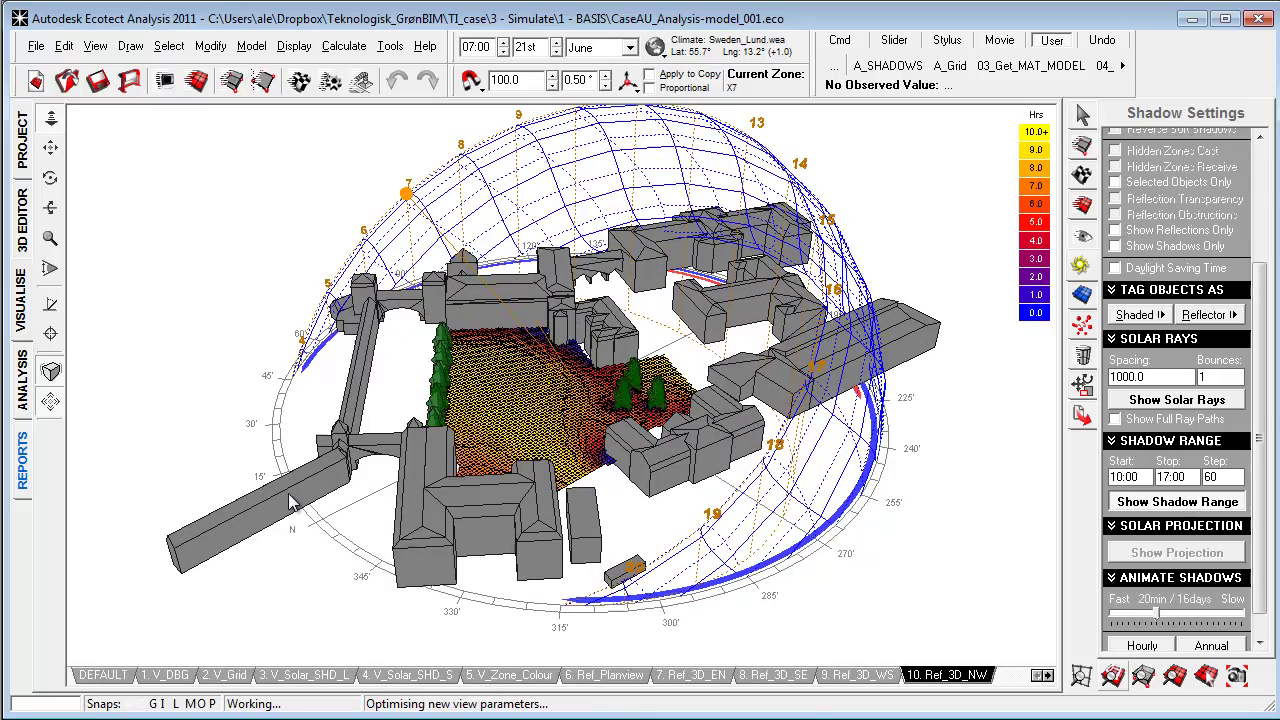
pyautogui.moveTo(295, 500); pyautogui.dragTo(479, 477)
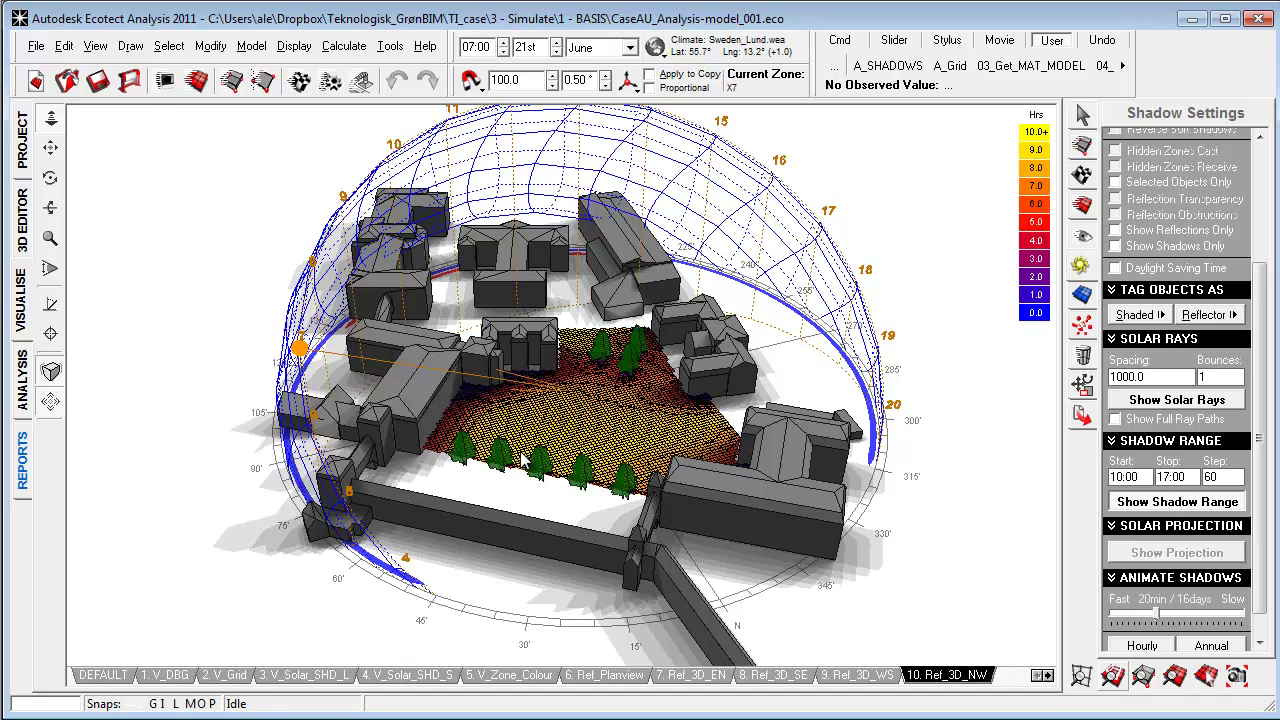
pyautogui.moveTo(565, 590); pyautogui.dragTo(459, 593)
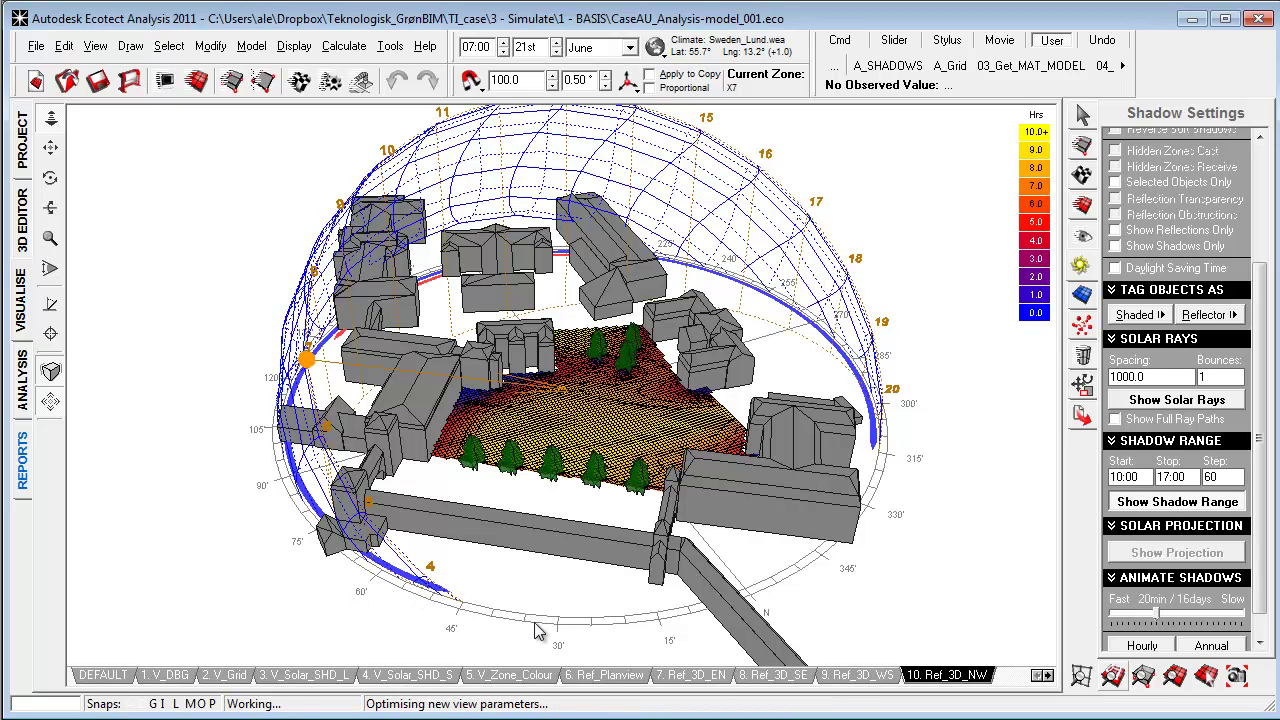
pyautogui.click(712, 679)
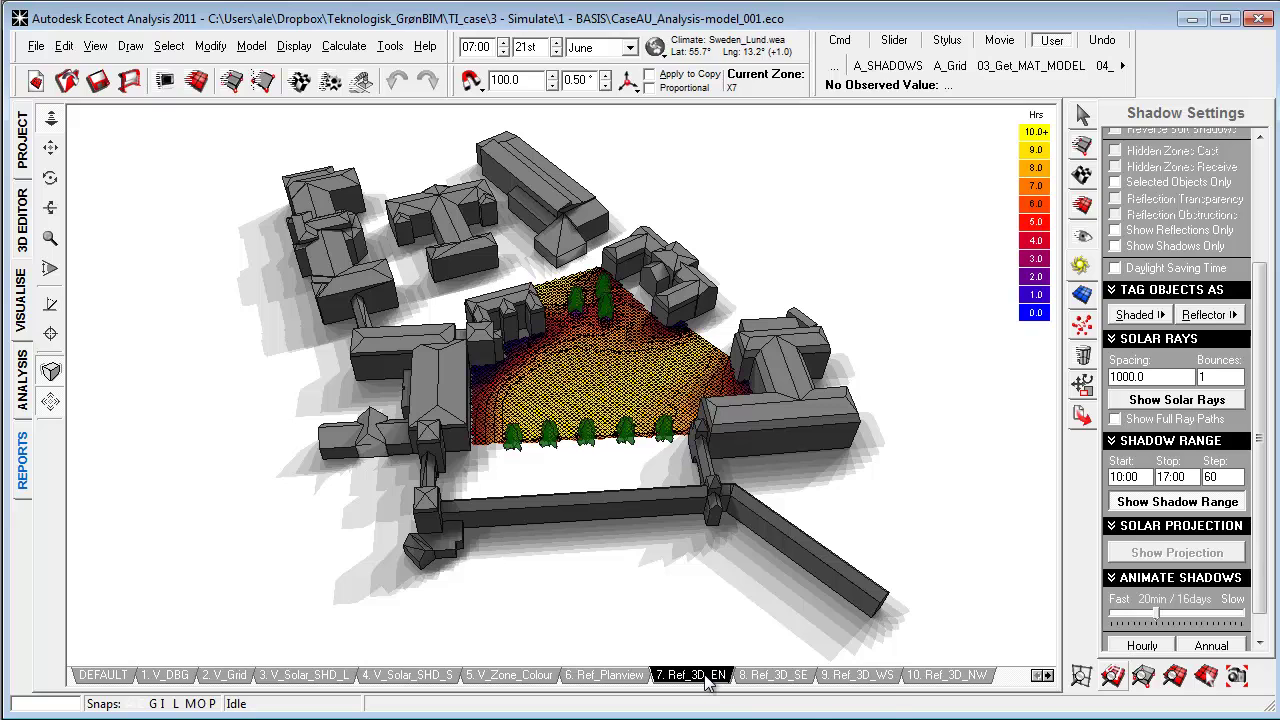
pyautogui.click(778, 679)
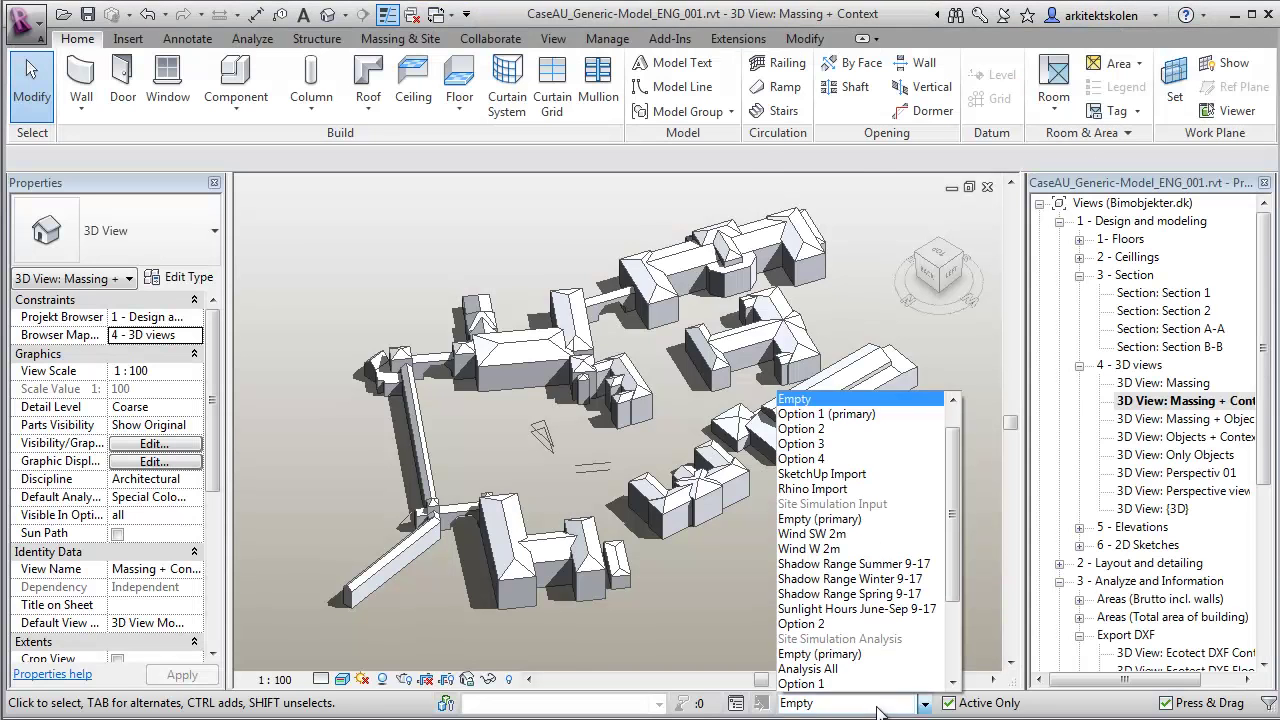
# Switch the design option to 'Sunlight Hours June-Sep 9-17' to show the courtyard's sunlight analysis.
pyautogui.click(878, 606)
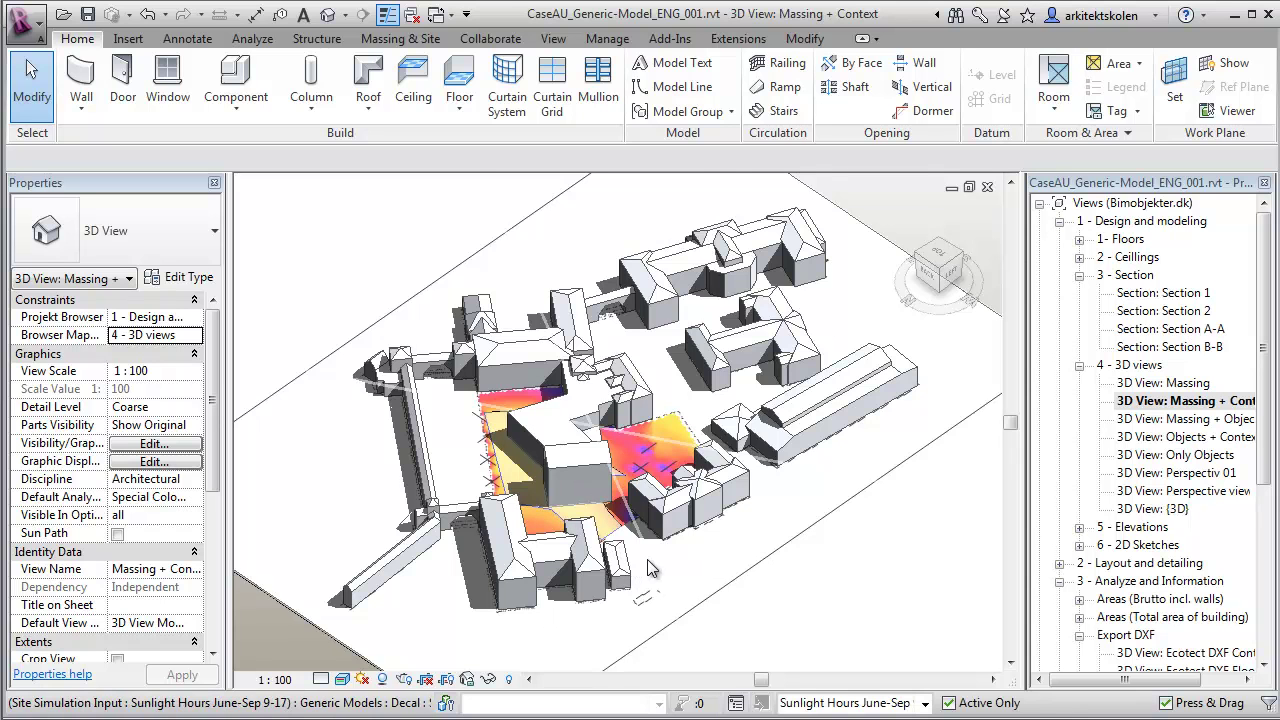
pyautogui.scroll(2, 706, 602)
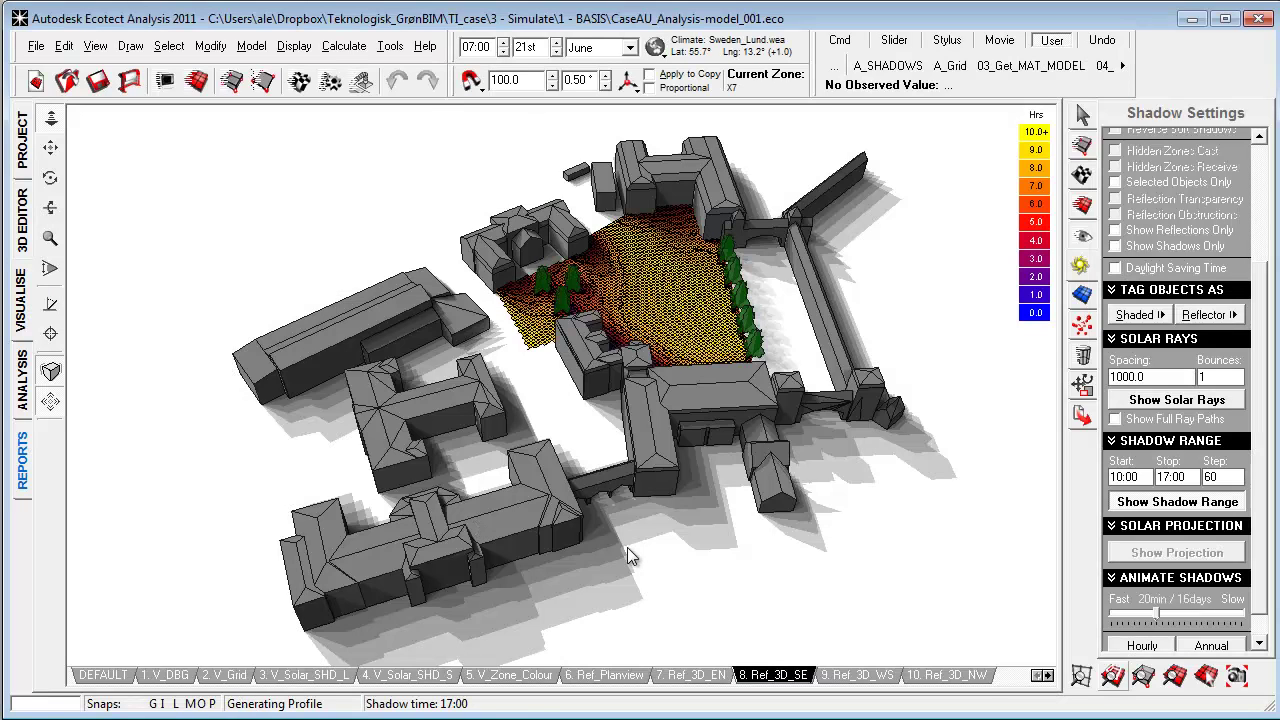
pyautogui.moveTo(629, 557); pyautogui.dragTo(640, 561, button='right')
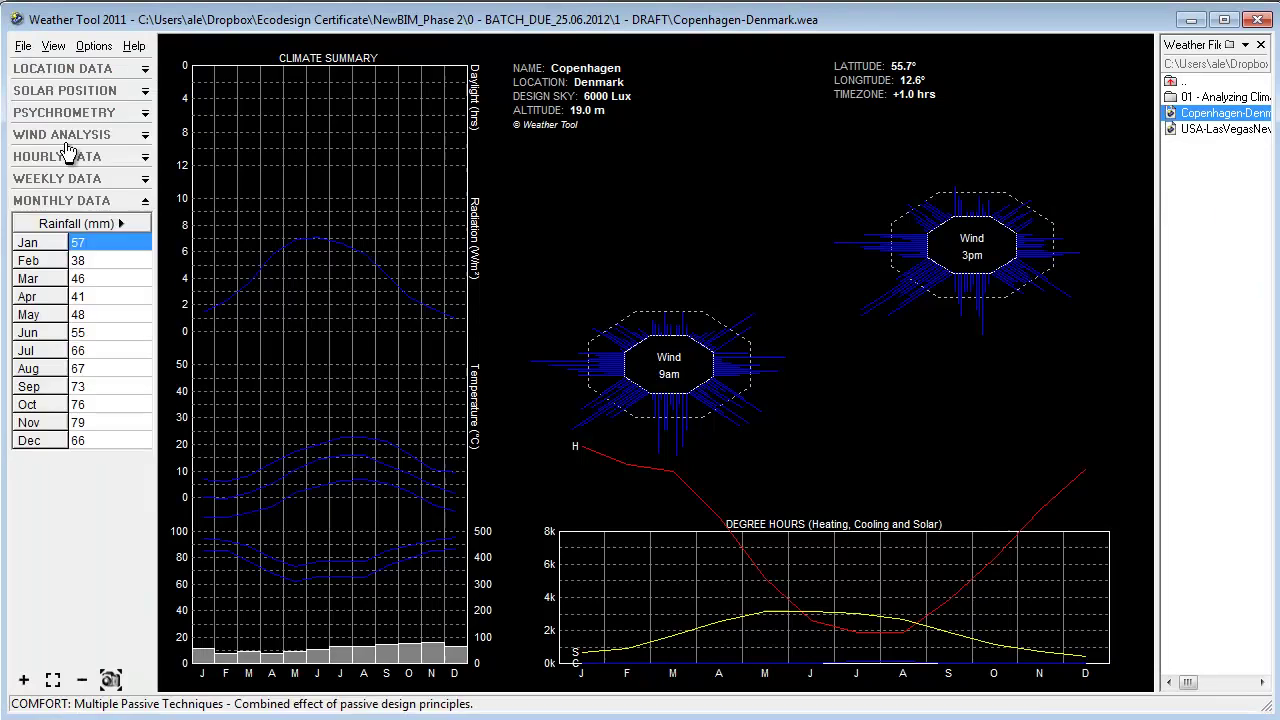
# Calculate Copenhagen's best building orientation, then display the all-year Prevailing Winds chart.
pyautogui.click(80, 90)
pyautogui.click(84, 292)
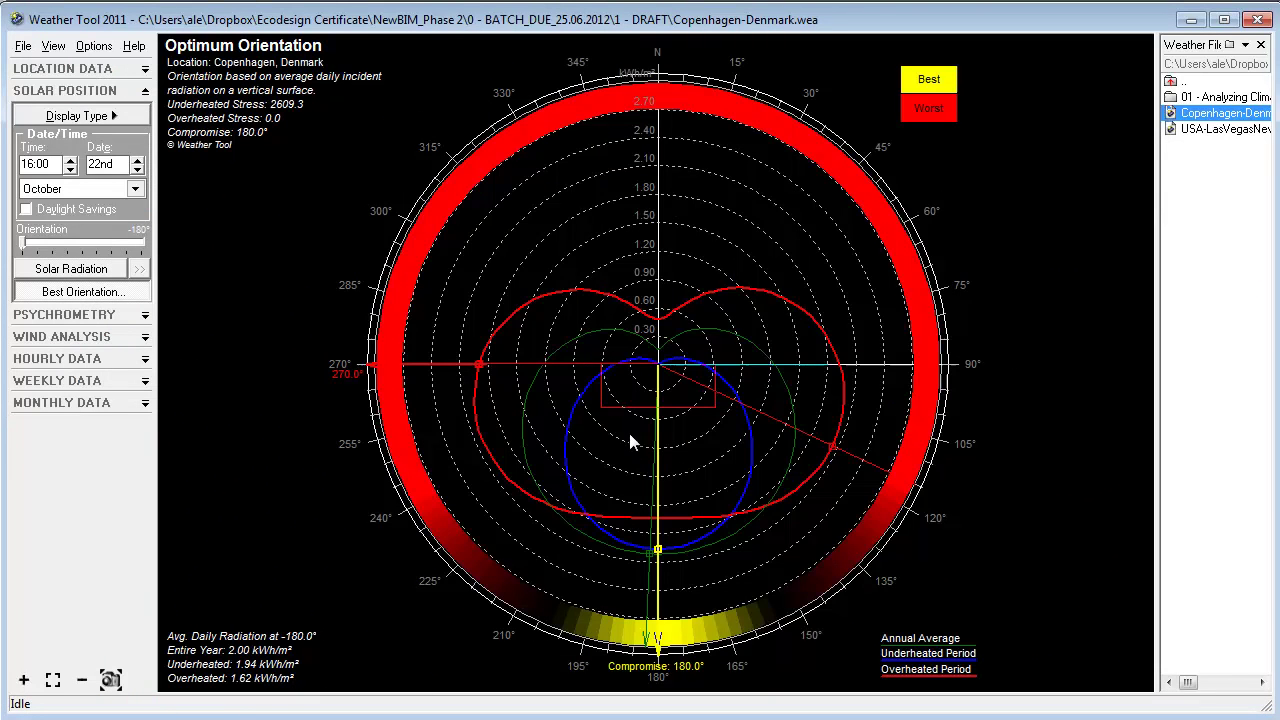
pyautogui.click(125, 336)
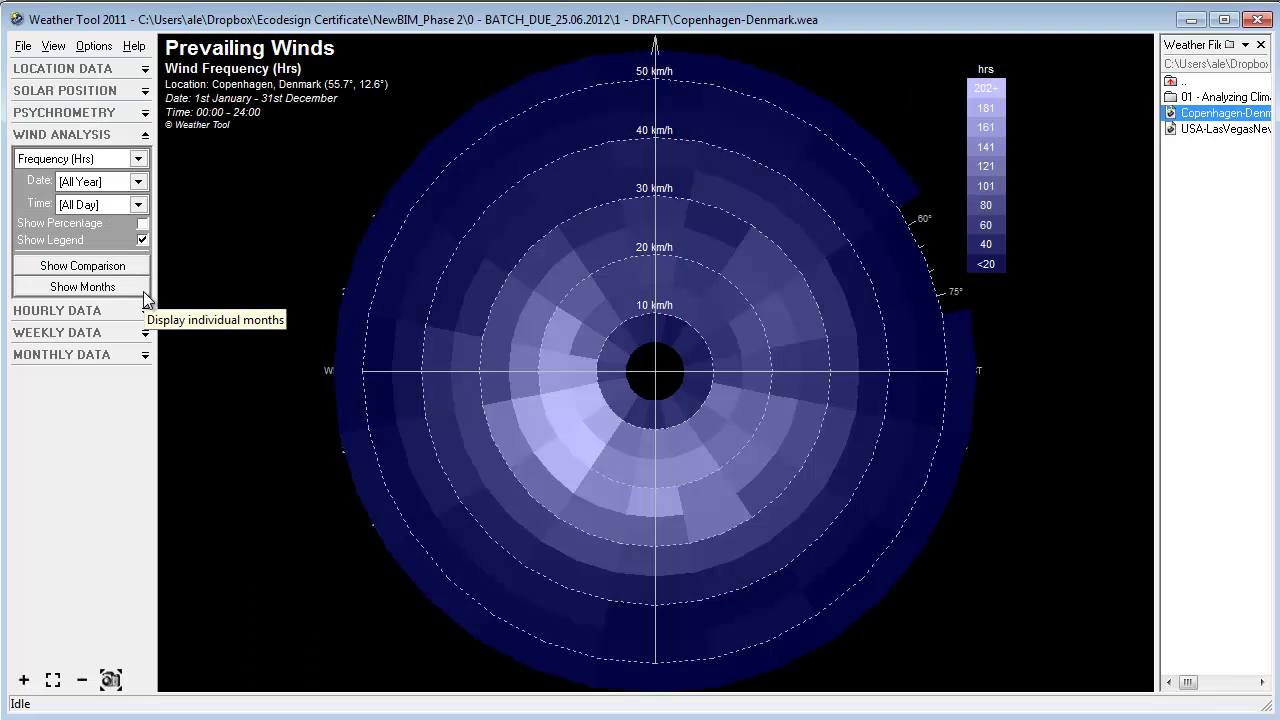